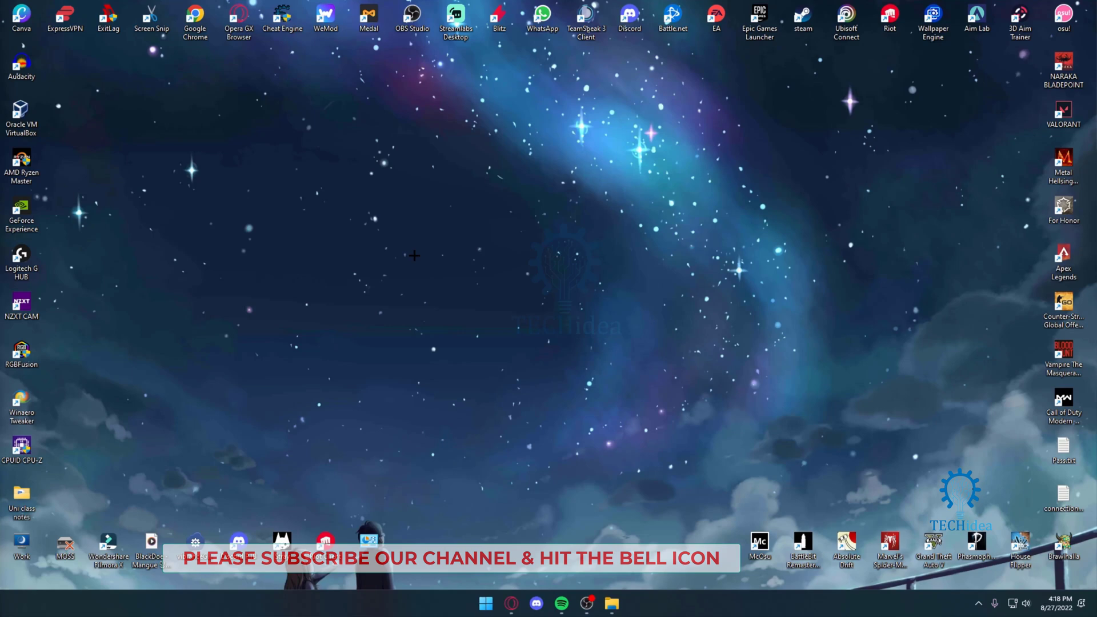
# Step: Launch Task Manager from the Start button's context menu with its window maximized
pyautogui.rightClick(482, 604)
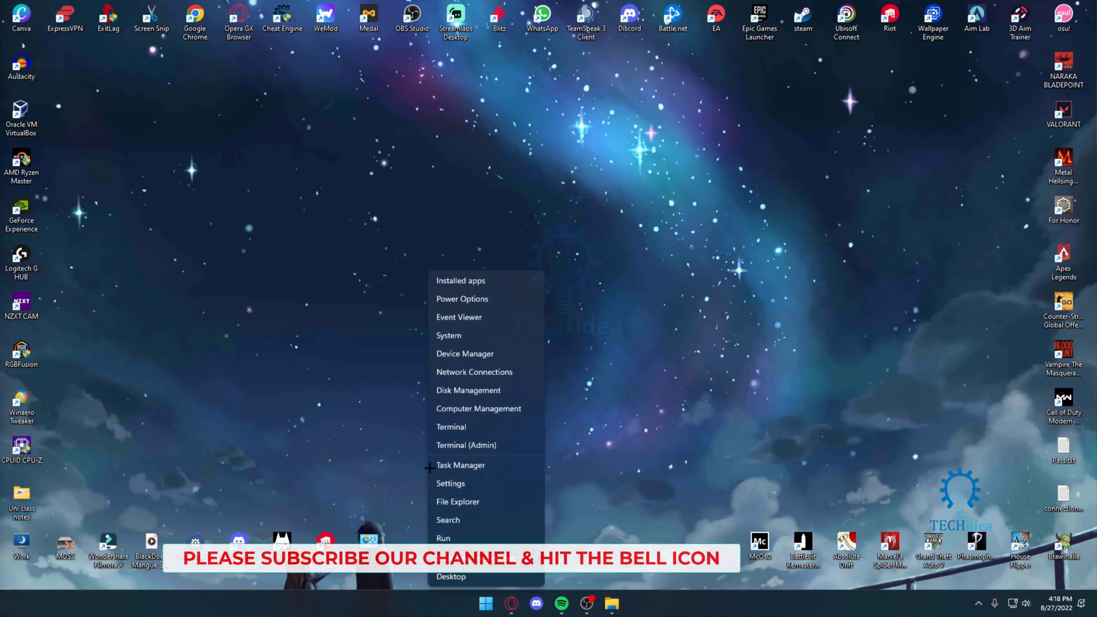
pyautogui.click(448, 464)
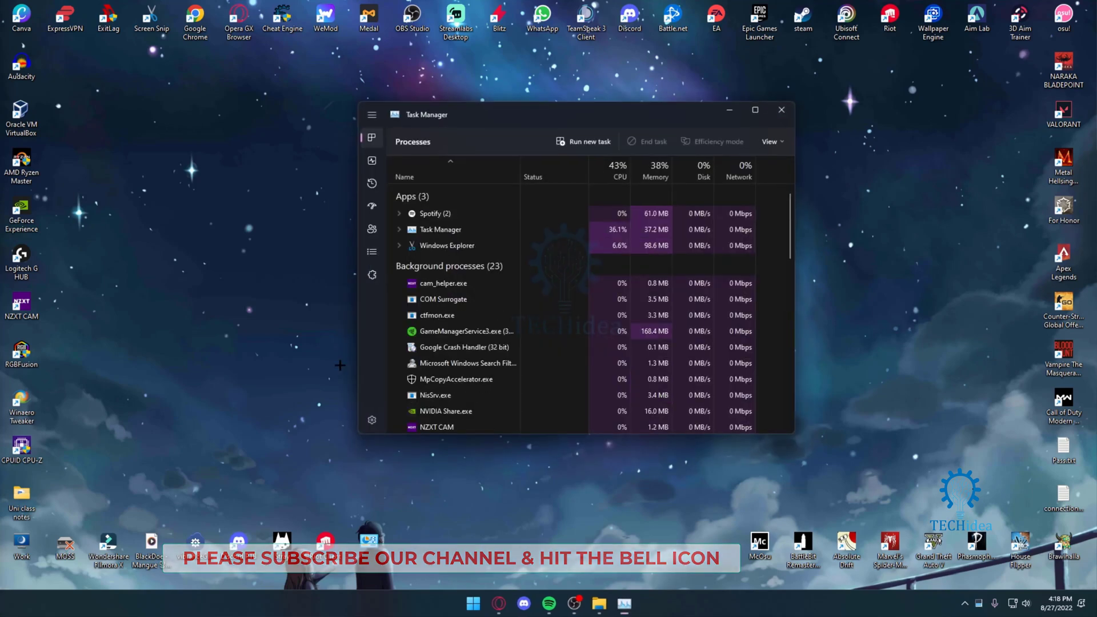
pyautogui.click(755, 109)
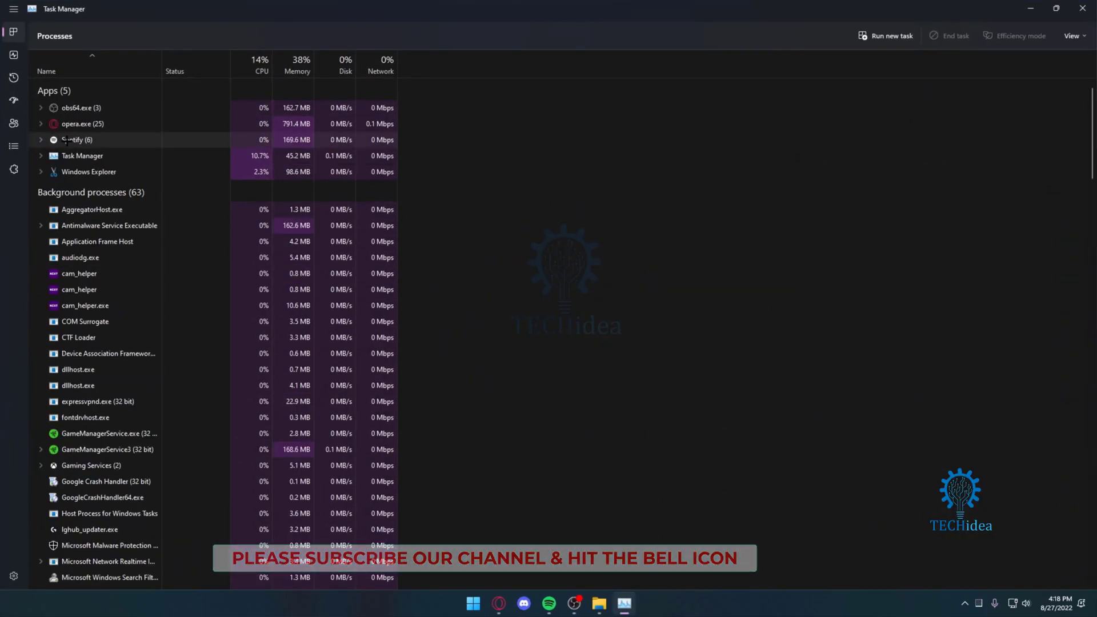
# Step: Restart the Windows Explorer process from the Processes list to clear its memory leak
pyautogui.click(77, 171)
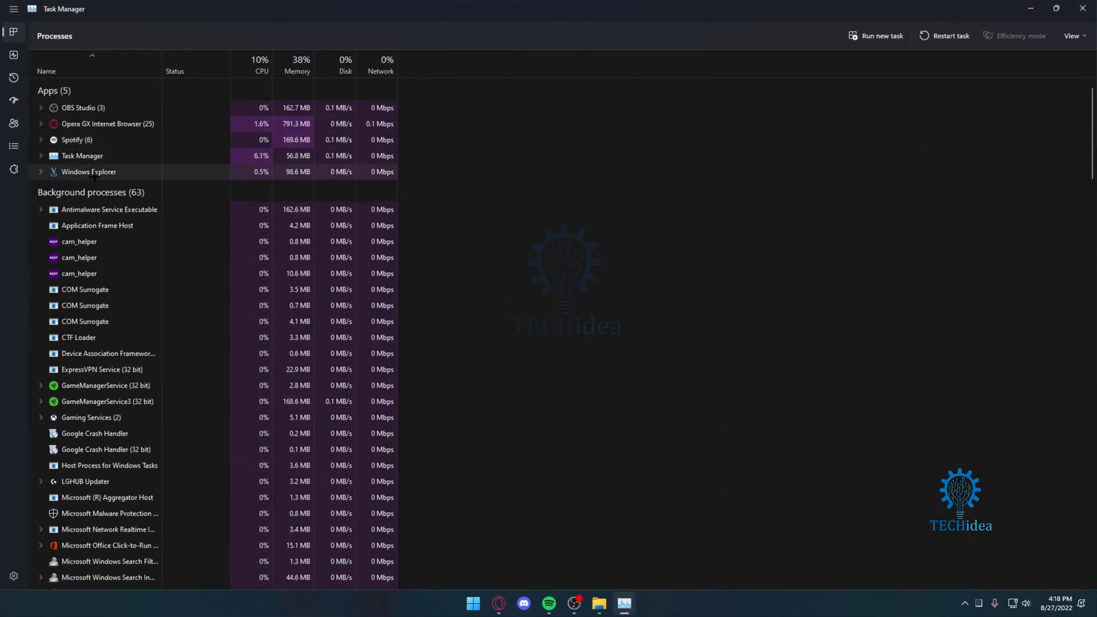
pyautogui.rightClick(85, 171)
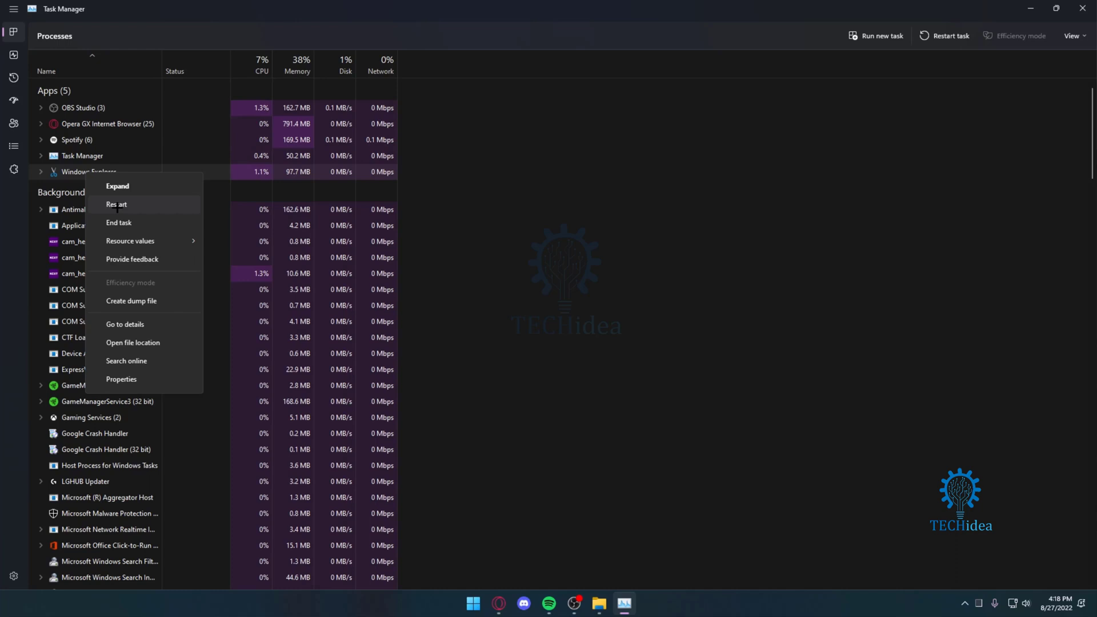
pyautogui.click(117, 205)
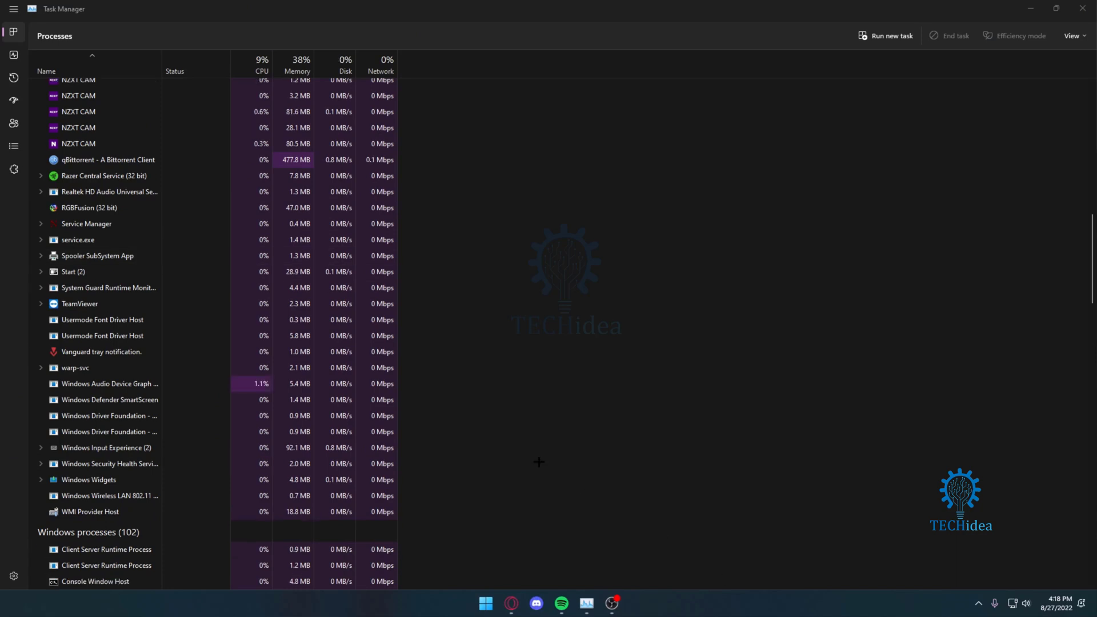
pyautogui.scroll(1, 199, 392)
pyautogui.scroll(2, 193, 391)
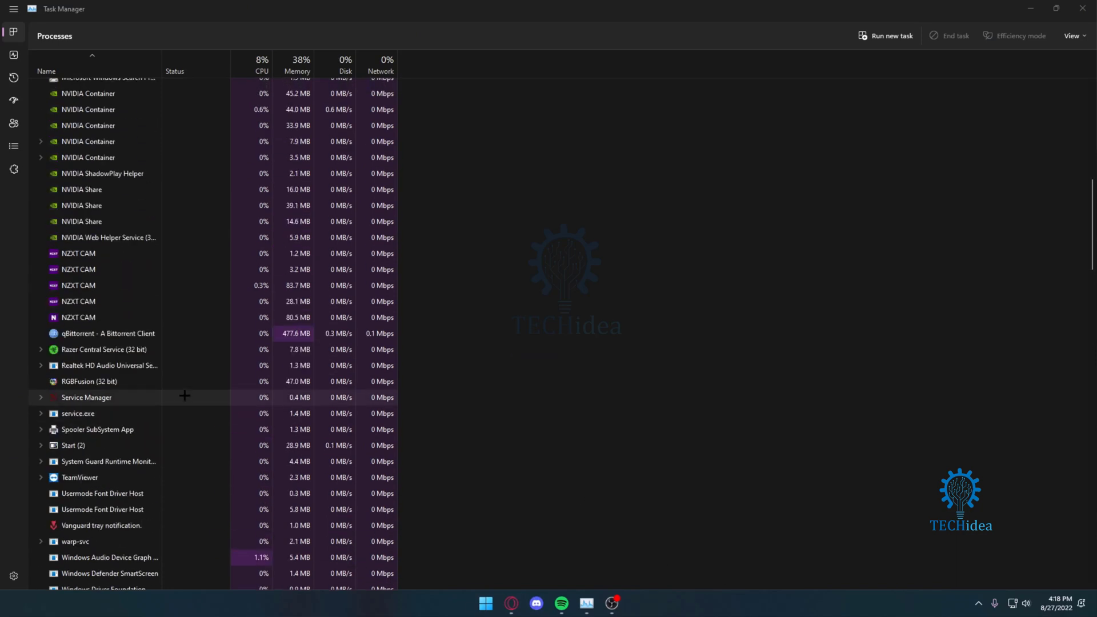
pyautogui.scroll(2, 185, 389)
pyautogui.scroll(4, 196, 467)
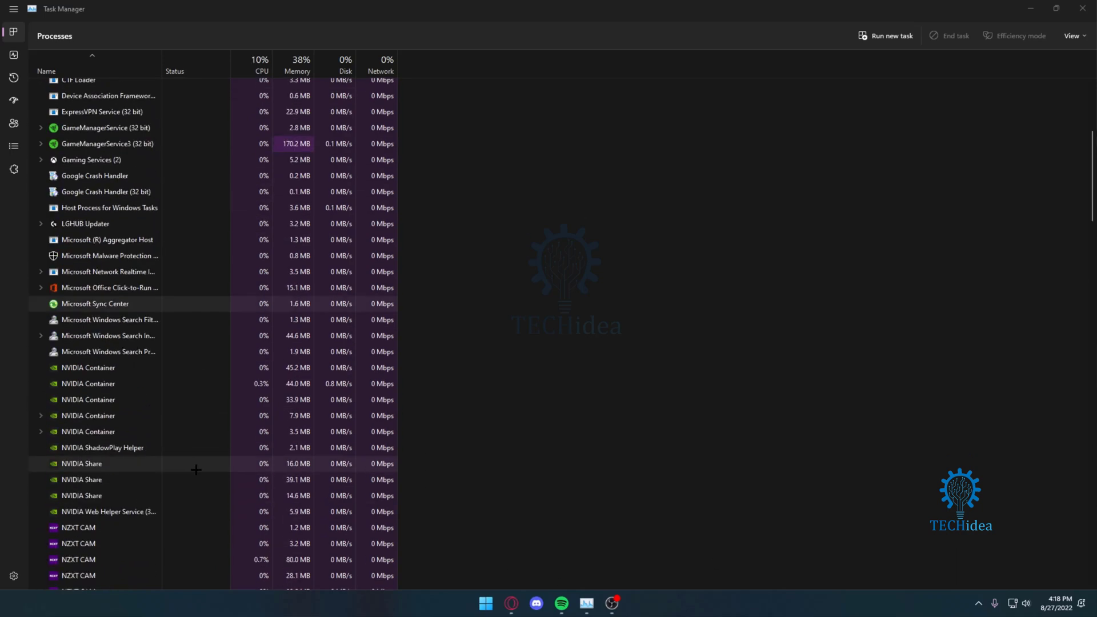
pyautogui.scroll(3, 195, 469)
pyautogui.scroll(3, 195, 471)
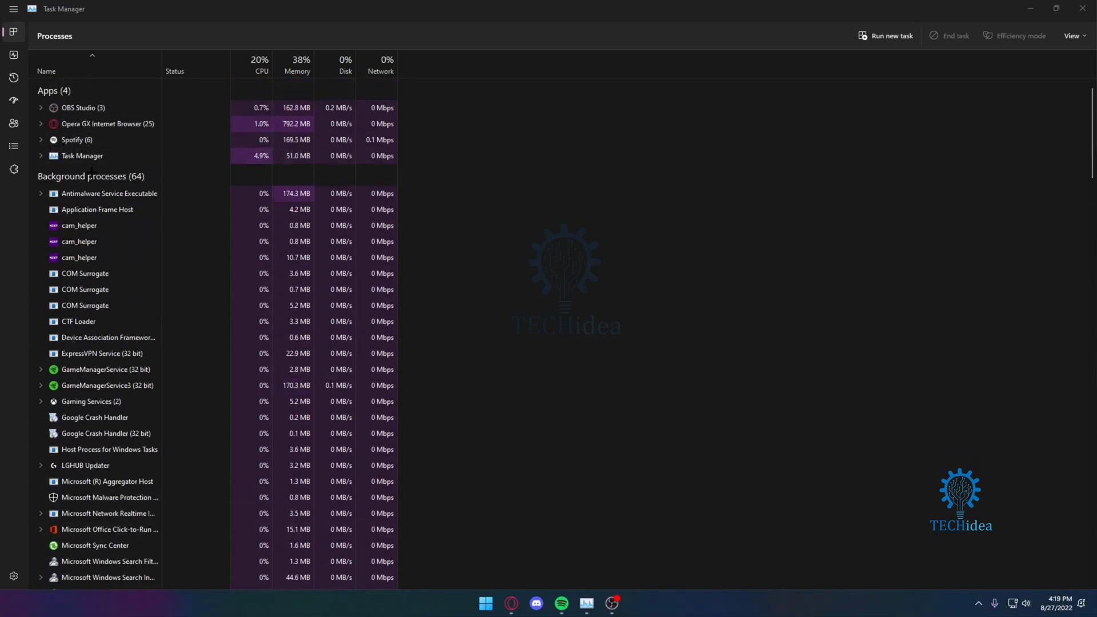